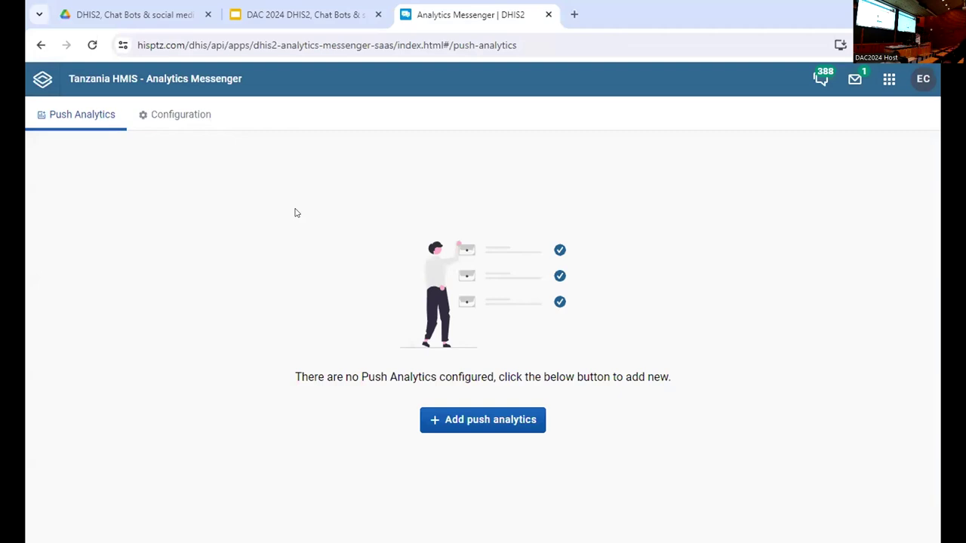
- Reload the app and go to Configuration > Visualization groups, which lists Climate data, Malaria and Climate vs Malaria
left_click(92, 45)
left_click(184, 116)
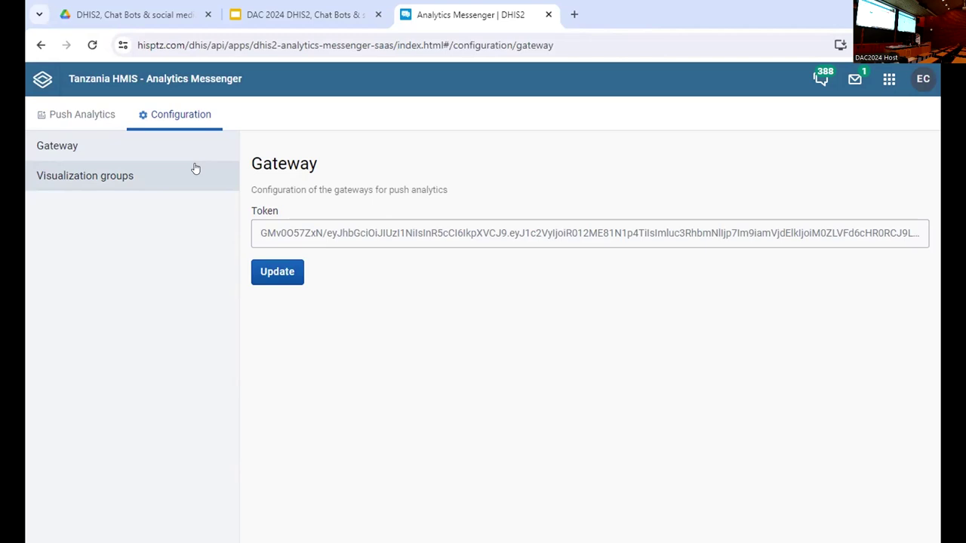
left_click(194, 170)
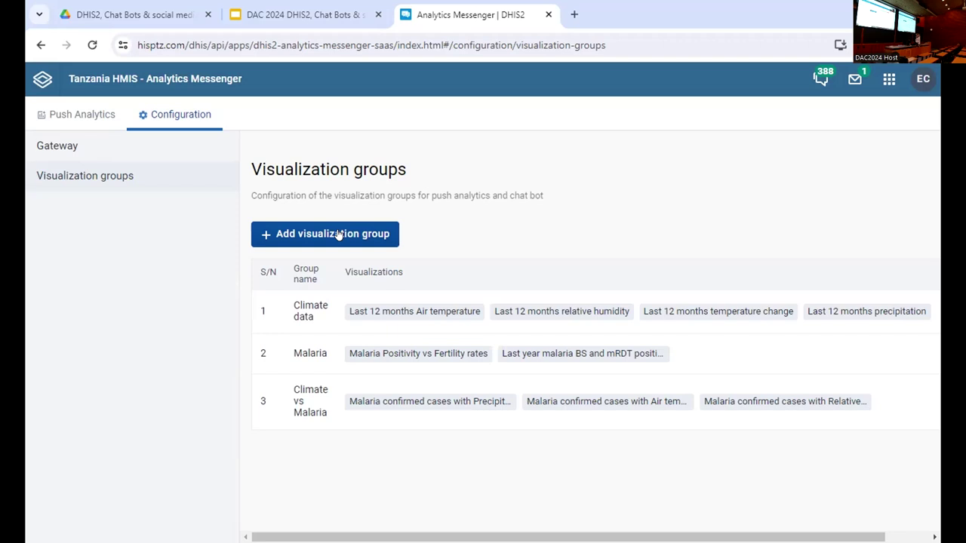
- Start a new visualization group named 'Test'
left_click(339, 234)
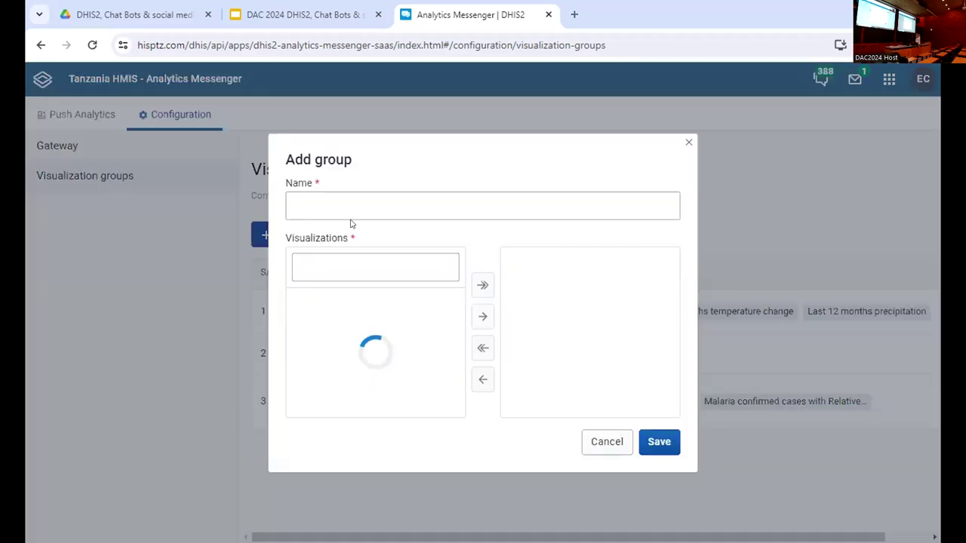
left_click(418, 201)
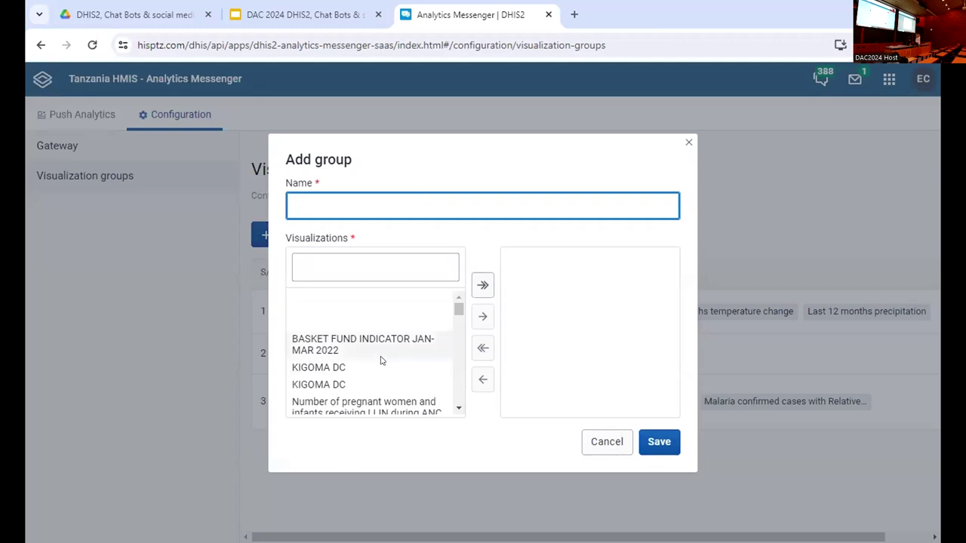
left_click_drag(457, 309, 457, 352)
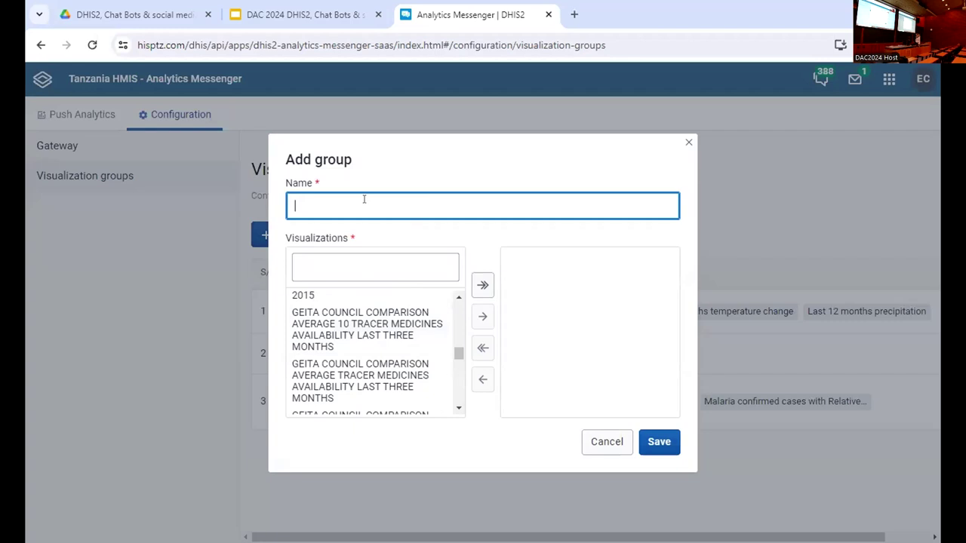
type("Test")
left_click(459, 354)
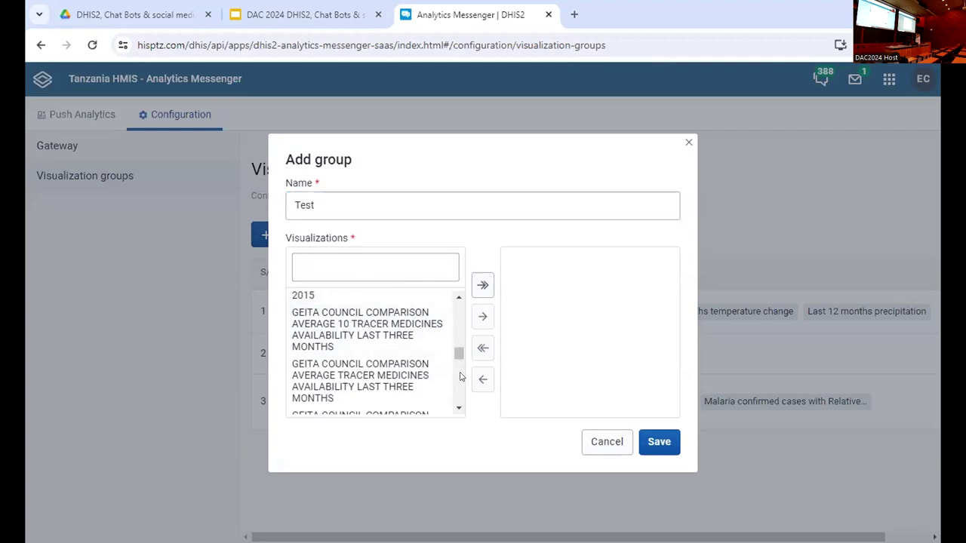
- Add HMIS DTC twice to the Test group's visualizations and save the group
left_click(378, 260)
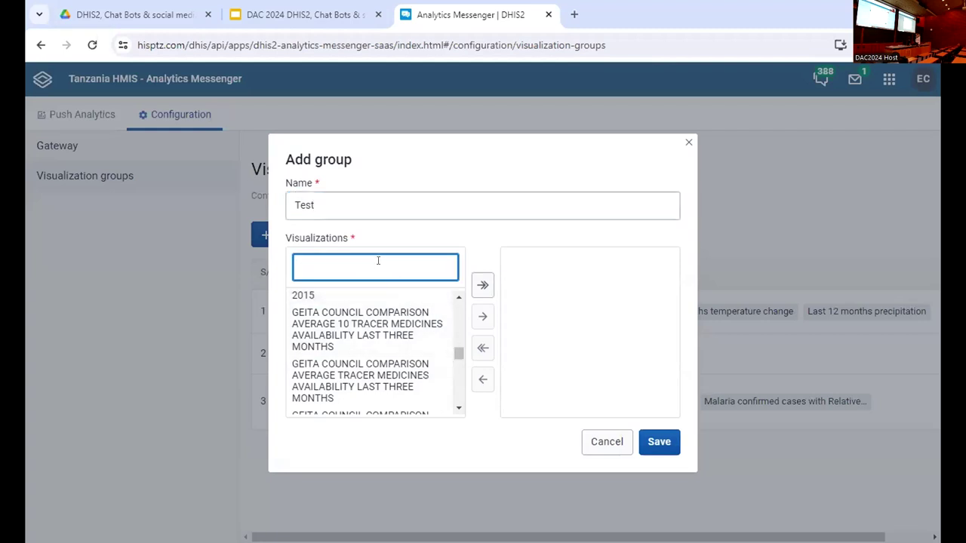
type("malaro")
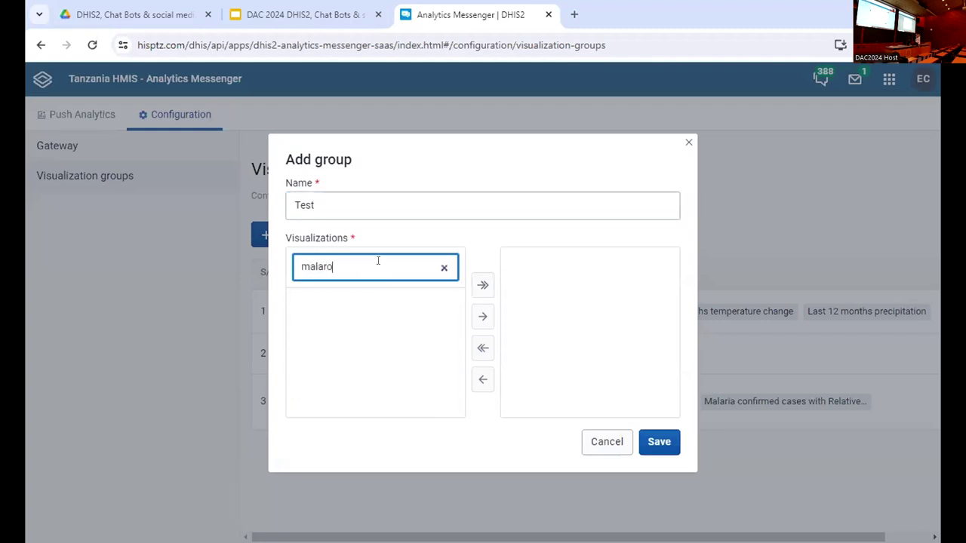
key("BackSpace")
type("ia")
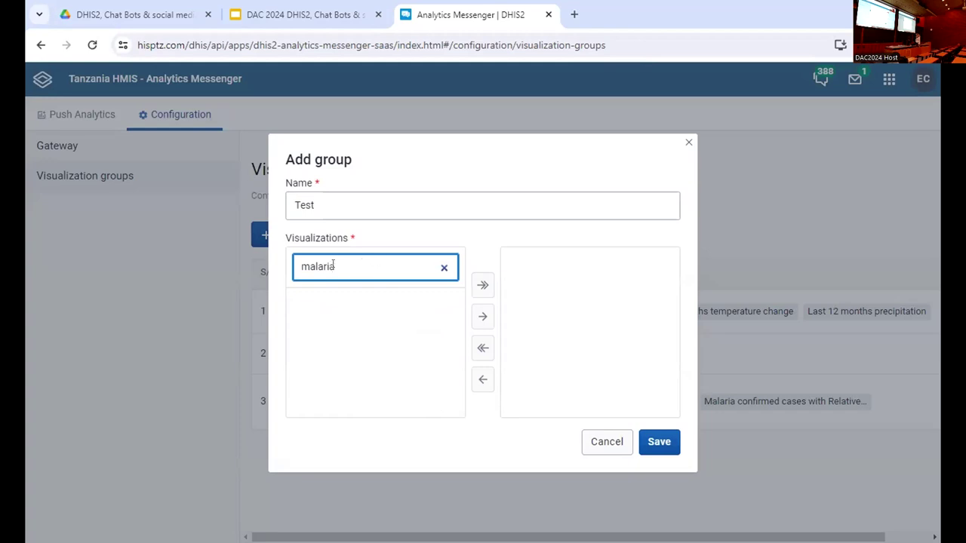
left_click(444, 267)
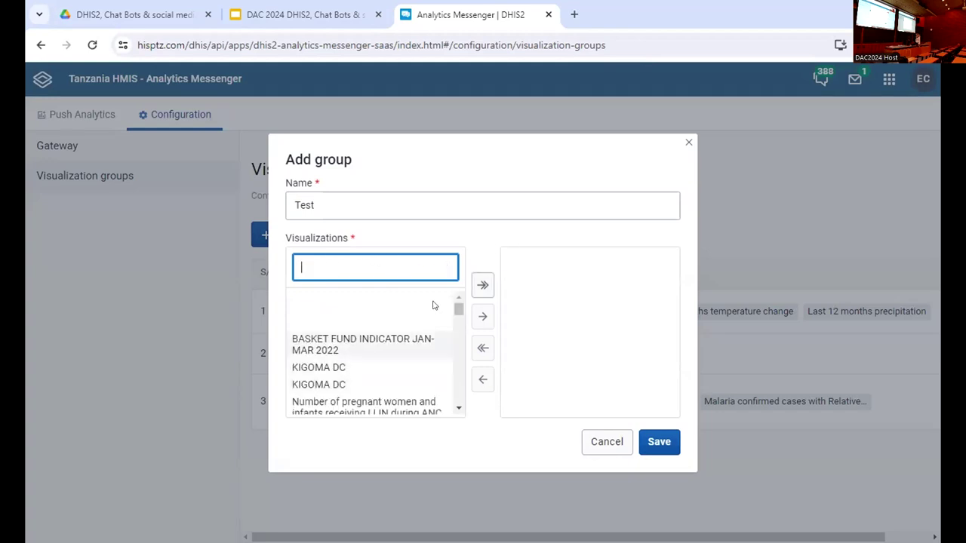
left_click_drag(455, 316, 457, 371)
double_click(326, 355)
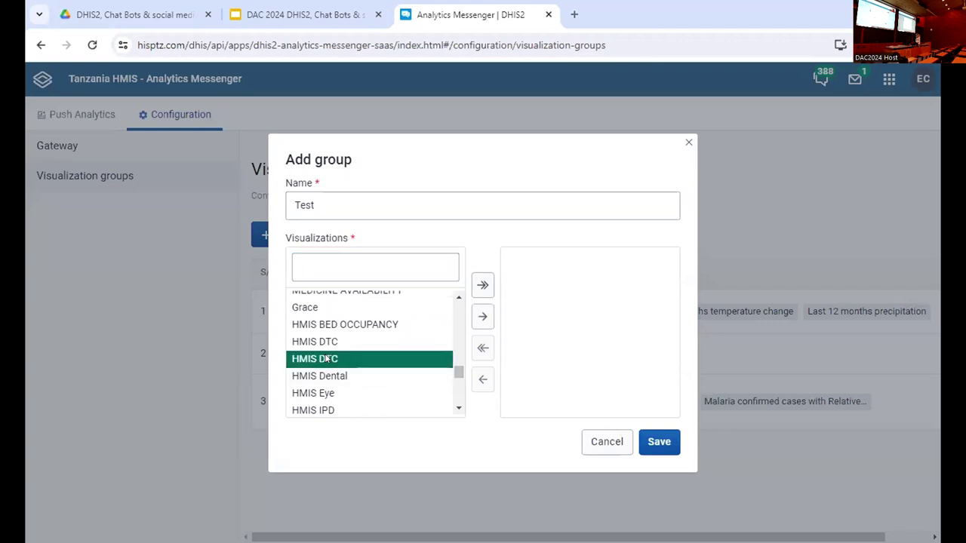
double_click(326, 345)
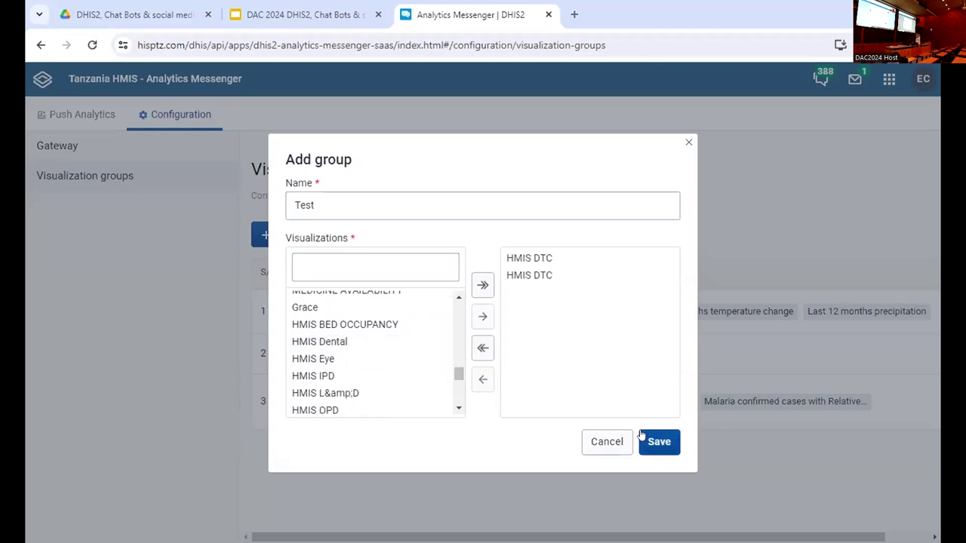
left_click(659, 441)
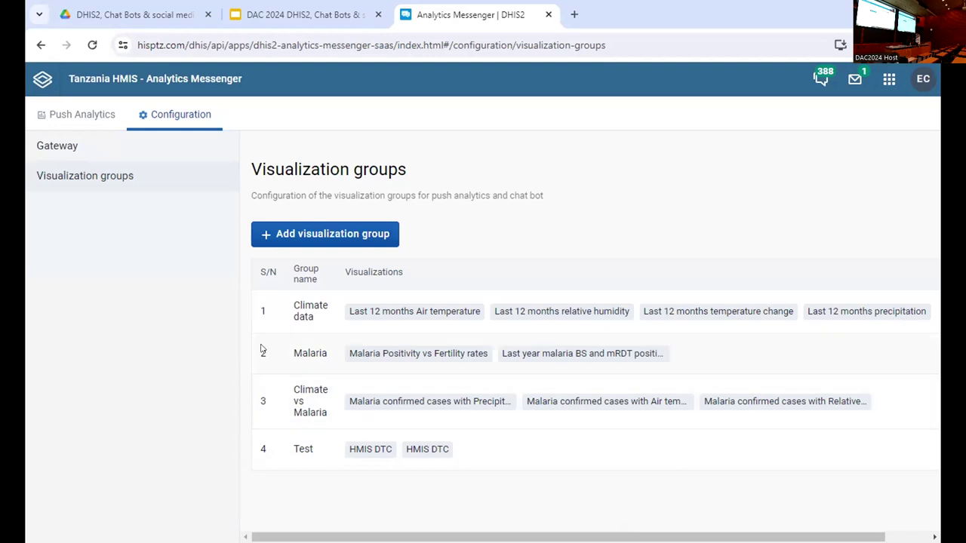
- Create a new push analytics configuration named 'DAC2024'
left_click(110, 120)
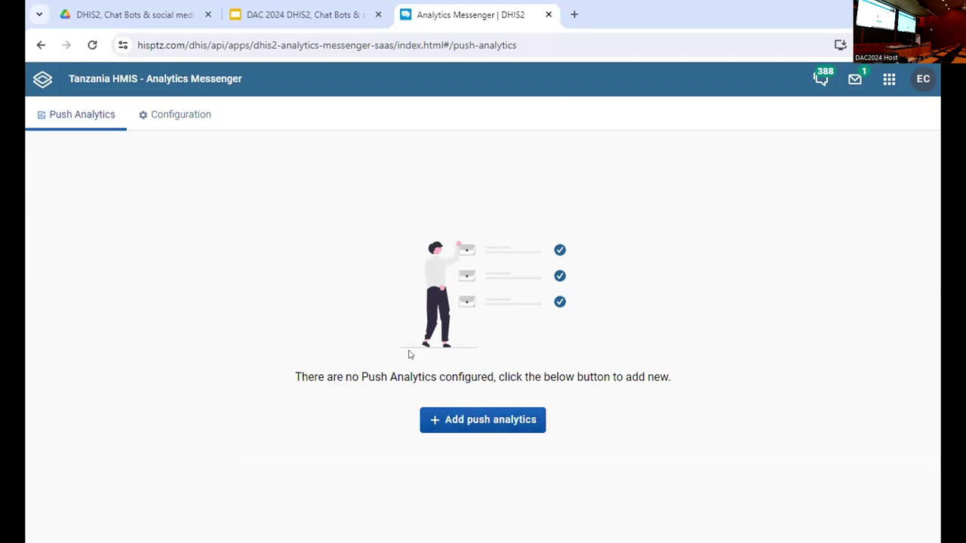
left_click(488, 419)
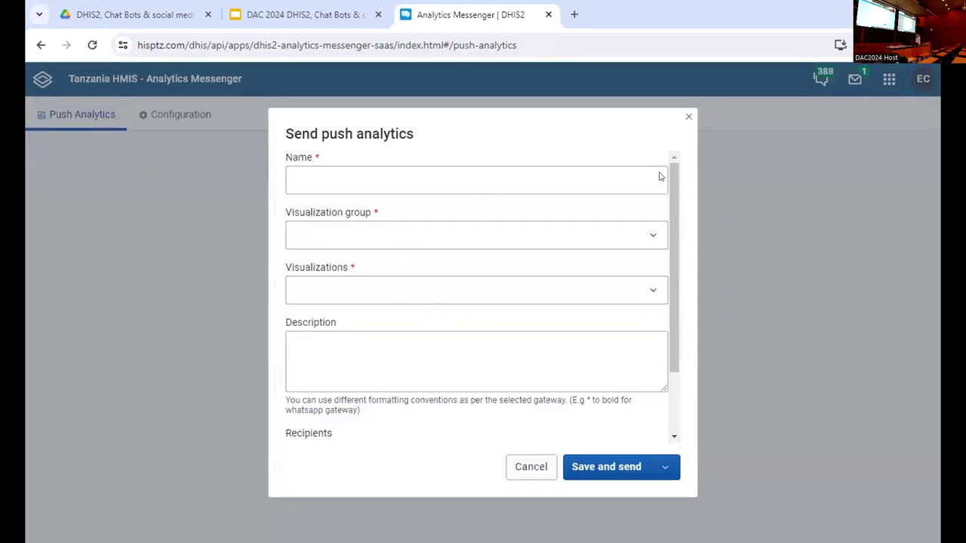
left_click(374, 179)
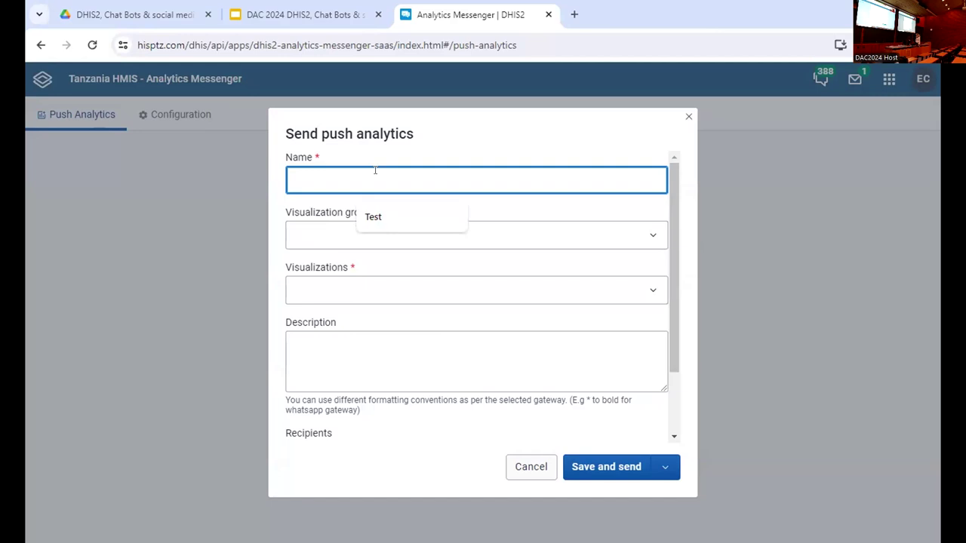
type("DAC2024")
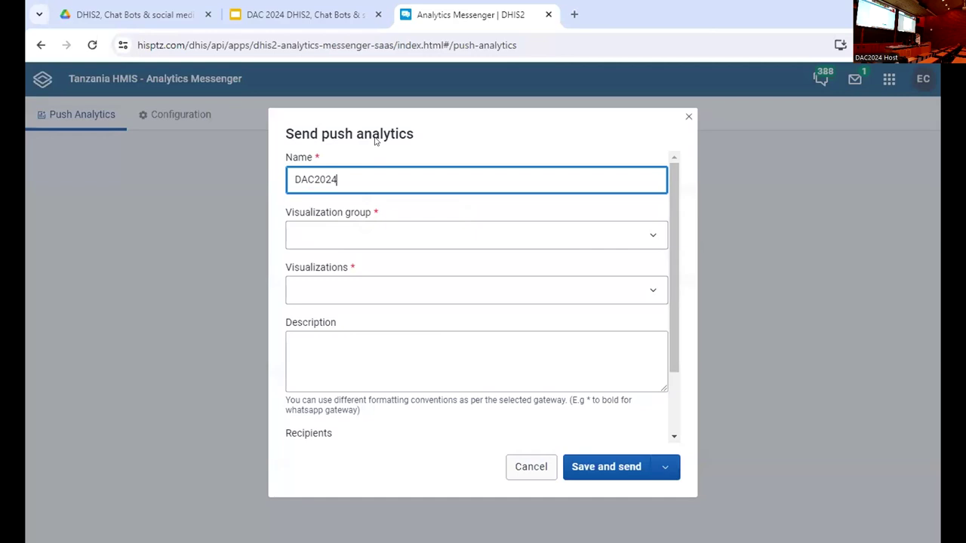
- Select the Climate vs Malaria group with its Precipitation, Air temperature and Relative humidity malaria visualizations
left_click(498, 234)
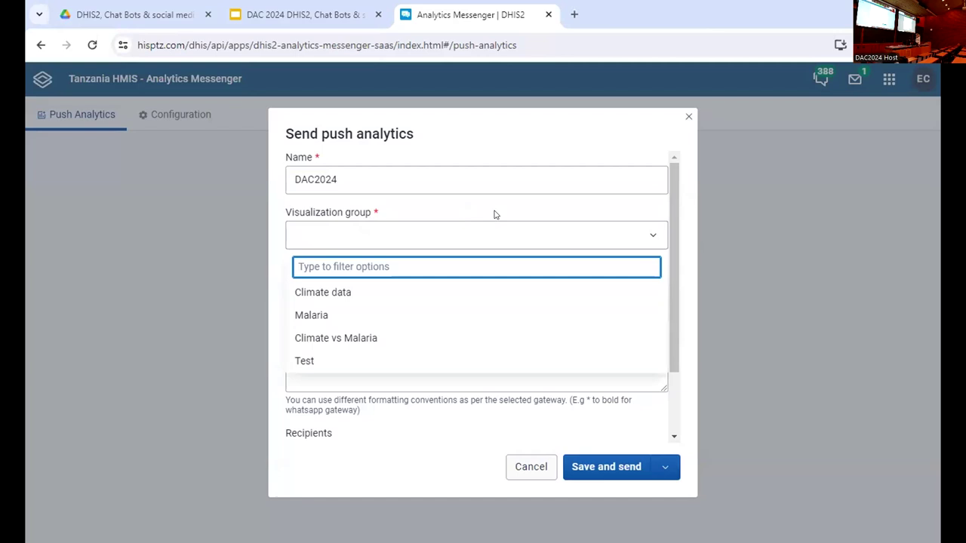
left_click(400, 330)
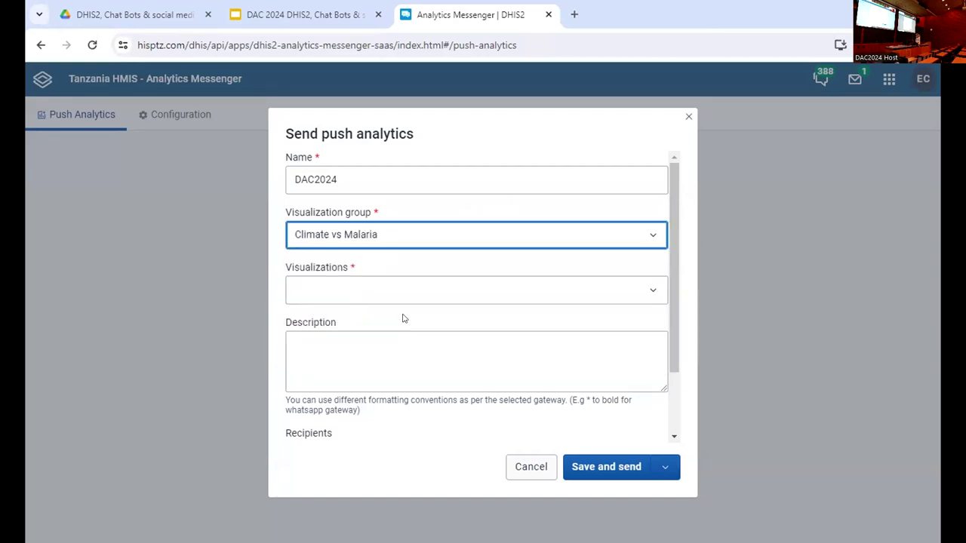
left_click(447, 292)
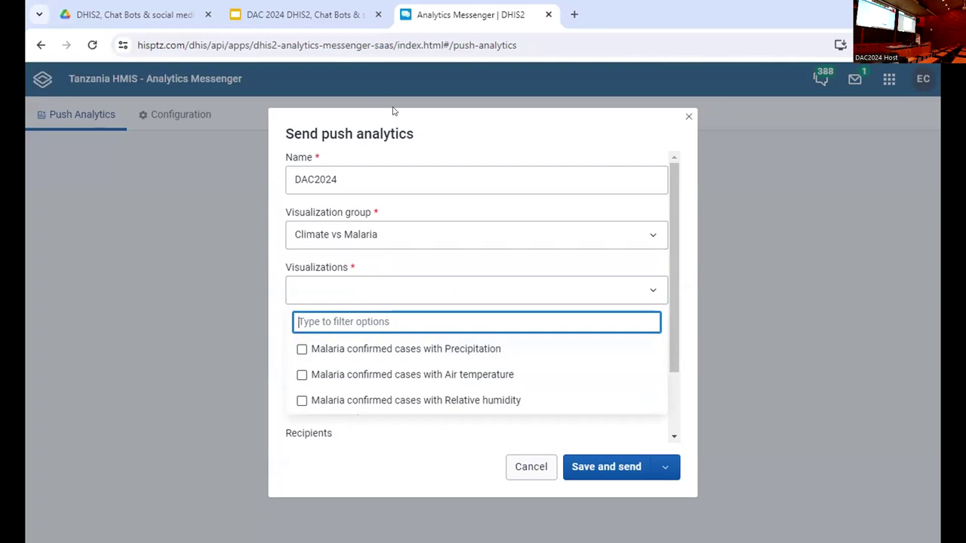
left_click(299, 350)
left_click(301, 375)
left_click(301, 401)
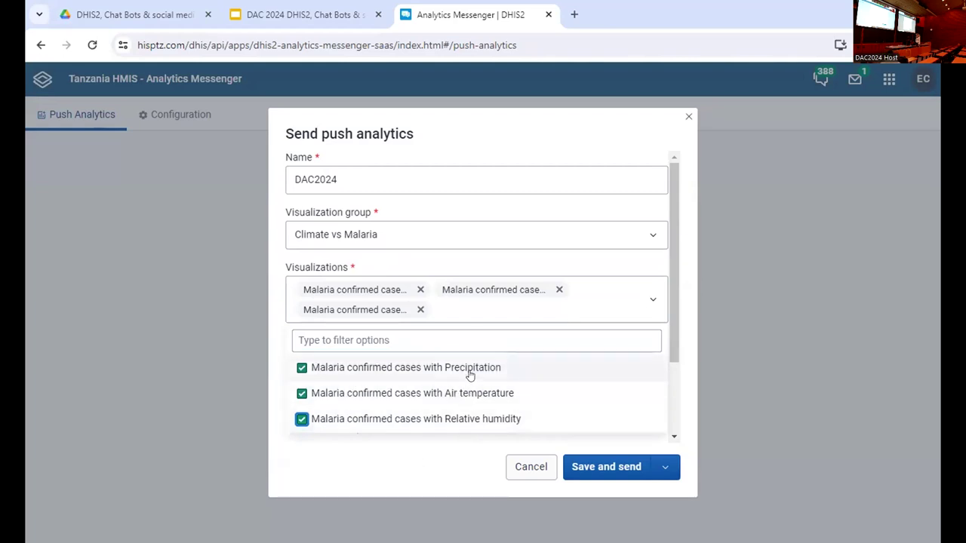
left_click(444, 452)
left_click(339, 363)
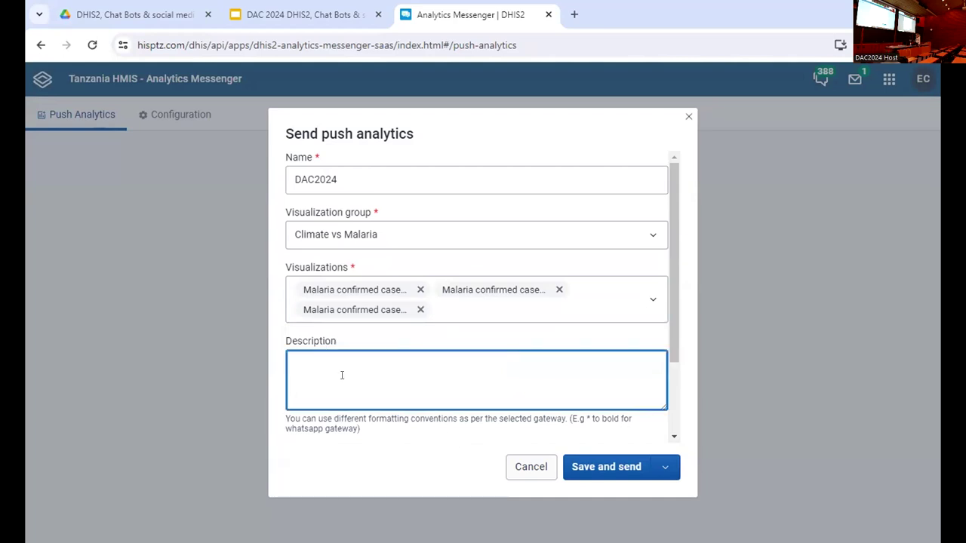
- Enter the description 'this is climate data'
type("this is climat data")
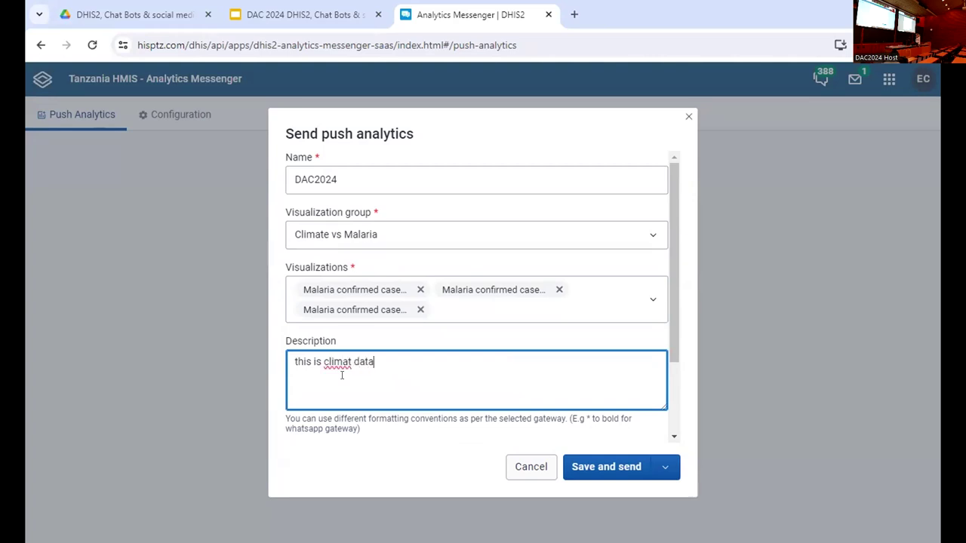
left_click(352, 370)
type("e")
- Set the recipient type to Users and view the user list without choosing anyone
left_click_drag(674, 358, 689, 431)
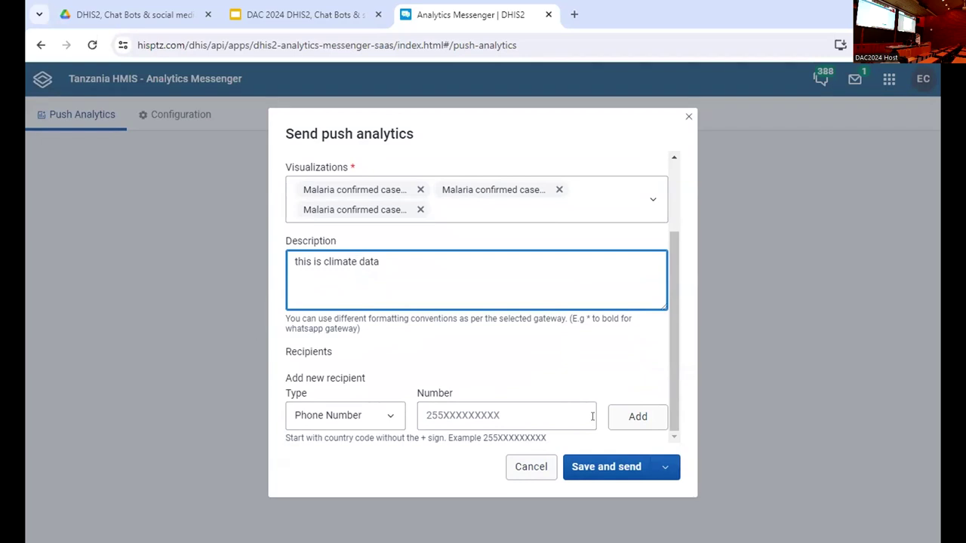
left_click(329, 417)
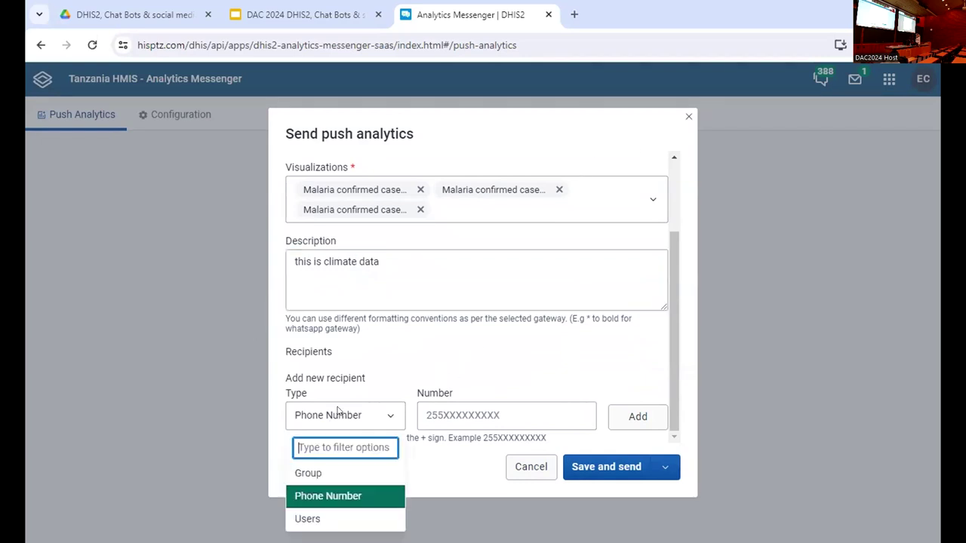
left_click(346, 518)
left_click(500, 416)
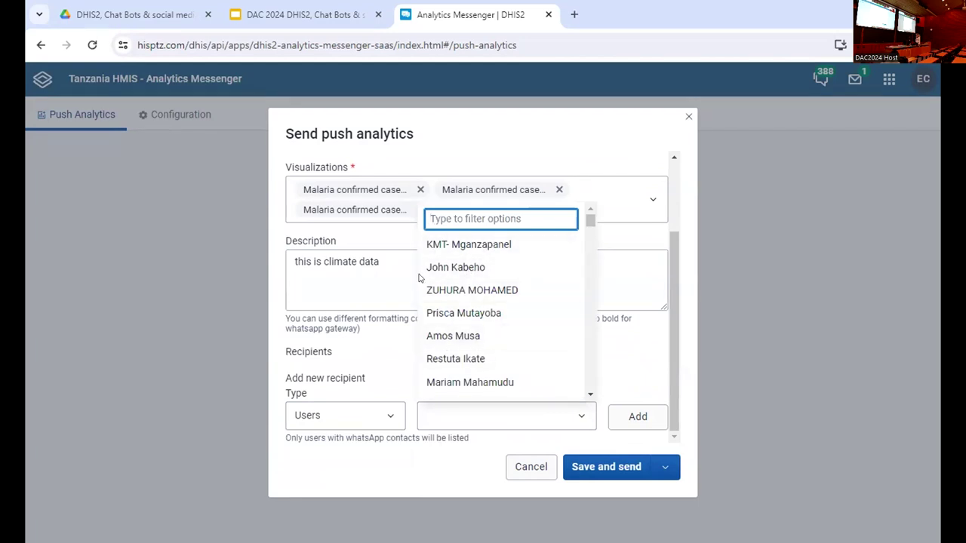
left_click(379, 352)
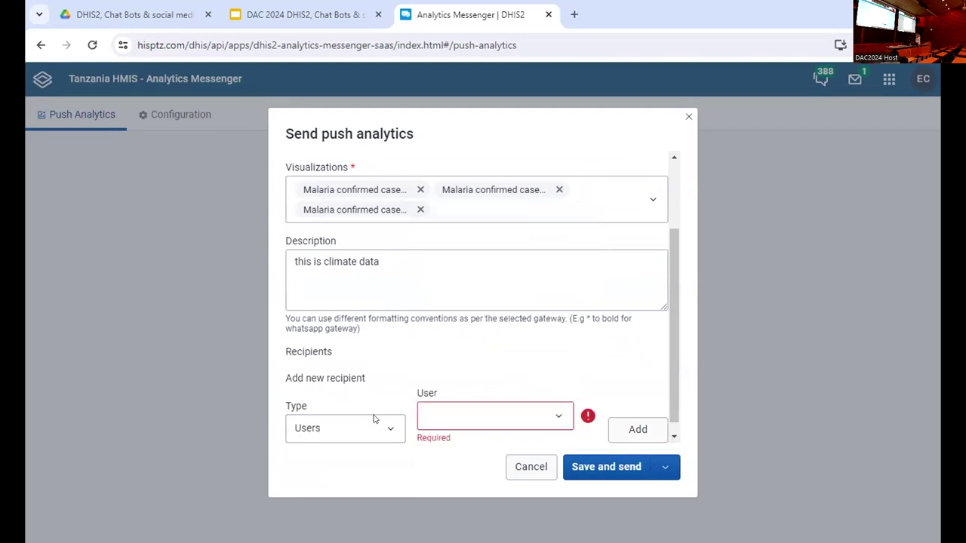
left_click(387, 428)
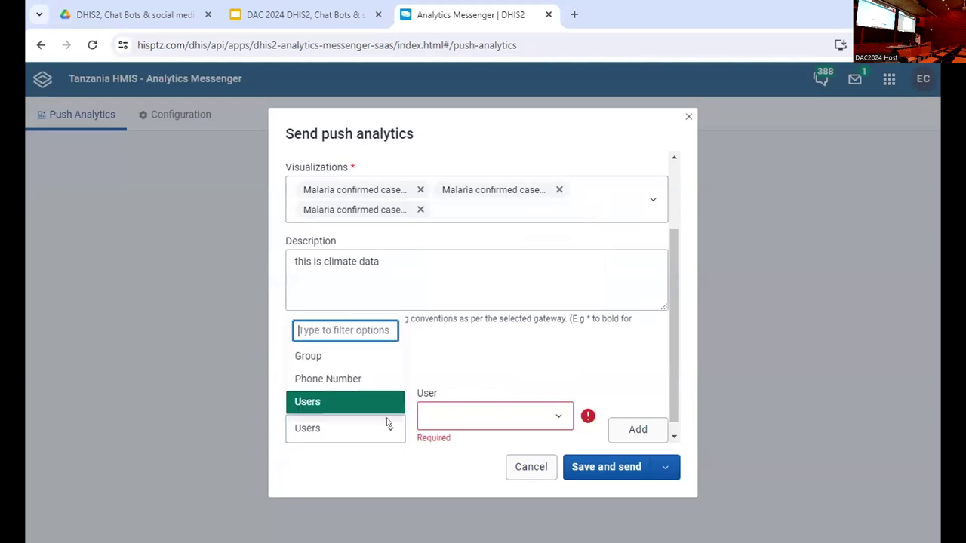
- Add the recipient's phone number, with country code, as a Phone Number recipient
left_click(345, 375)
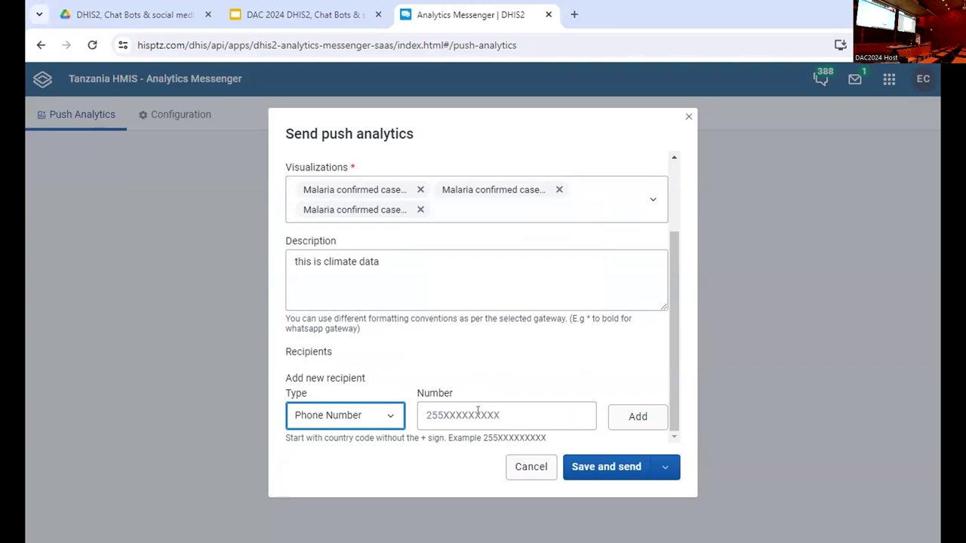
left_click(480, 409)
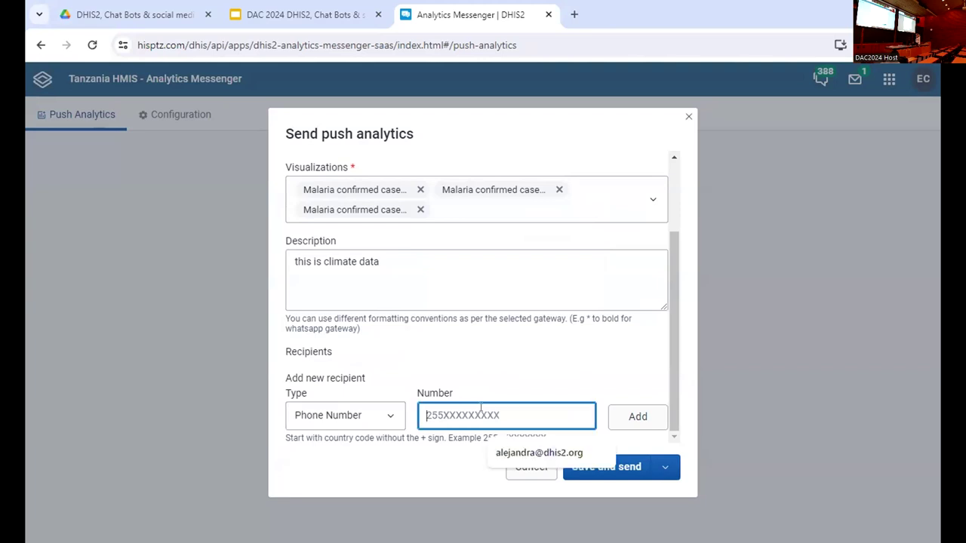
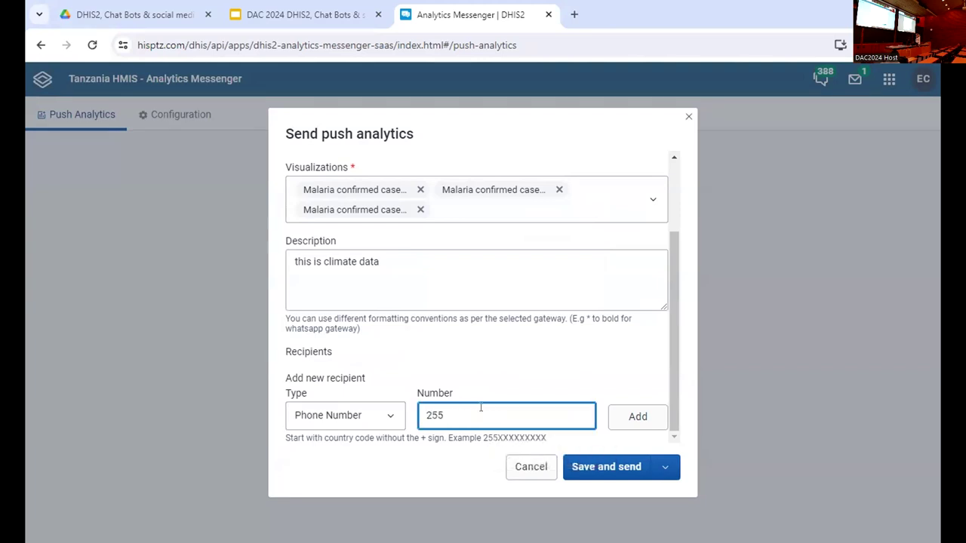
left_click(627, 418)
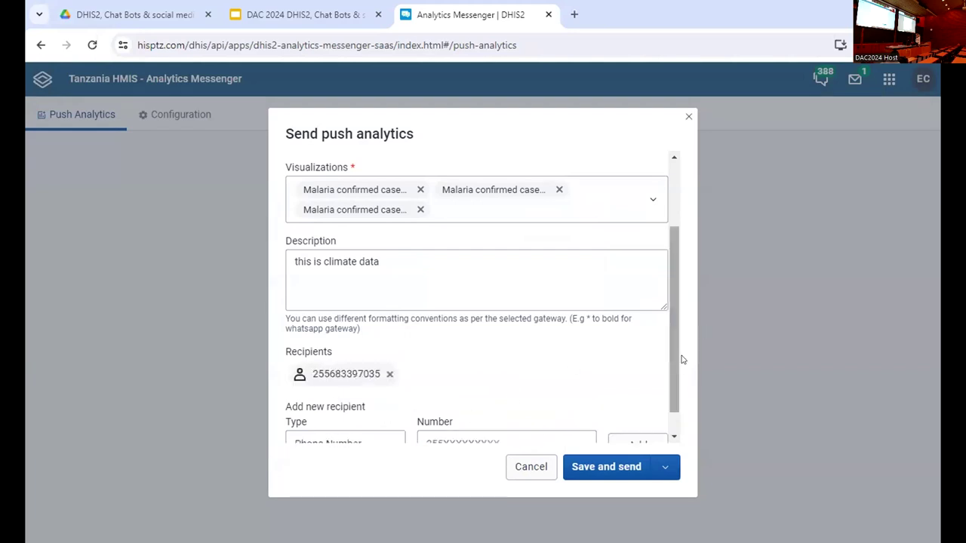
scroll(685, 393, "down", 1)
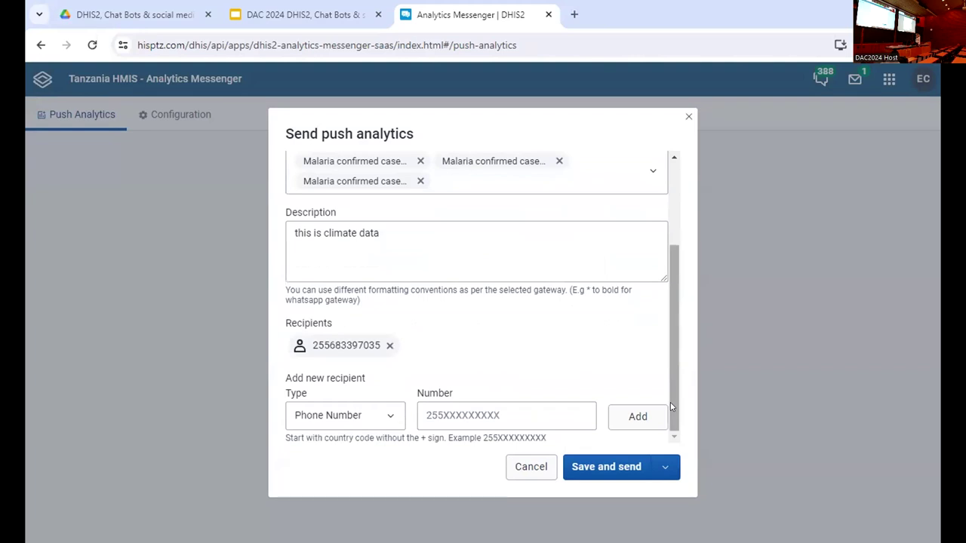
left_click(381, 415)
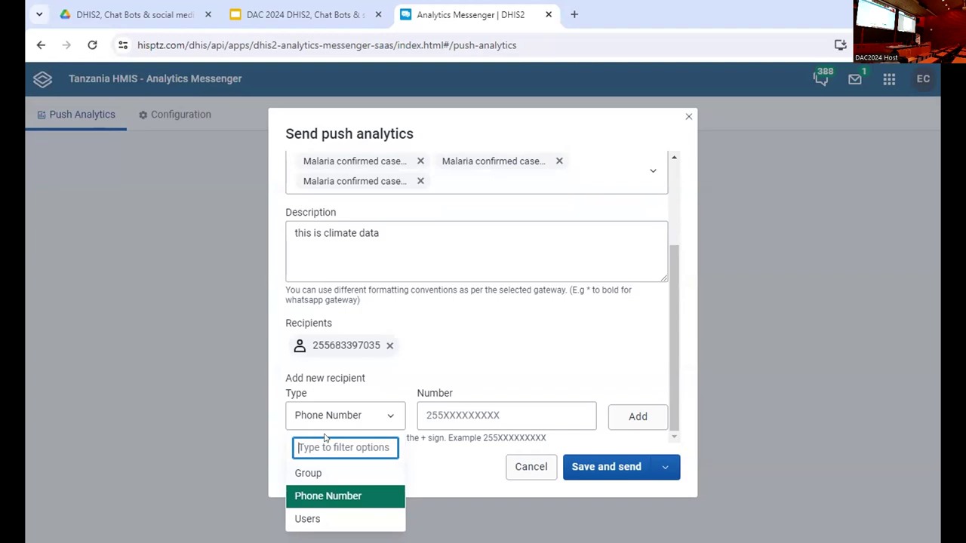
- Add the DAC2024 Analytics Messenger group as a recipient and save DAC2024 without sending
left_click(317, 473)
left_click(579, 416)
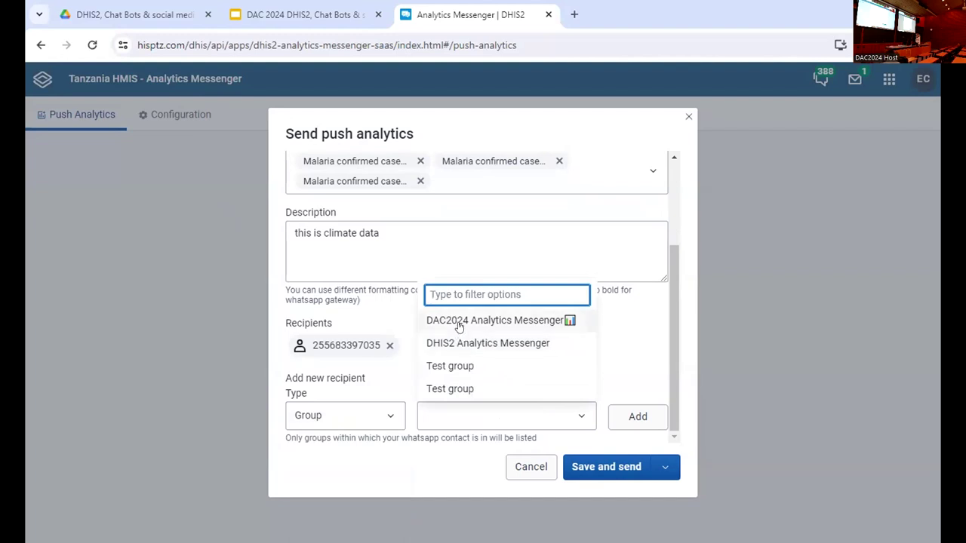
left_click(463, 323)
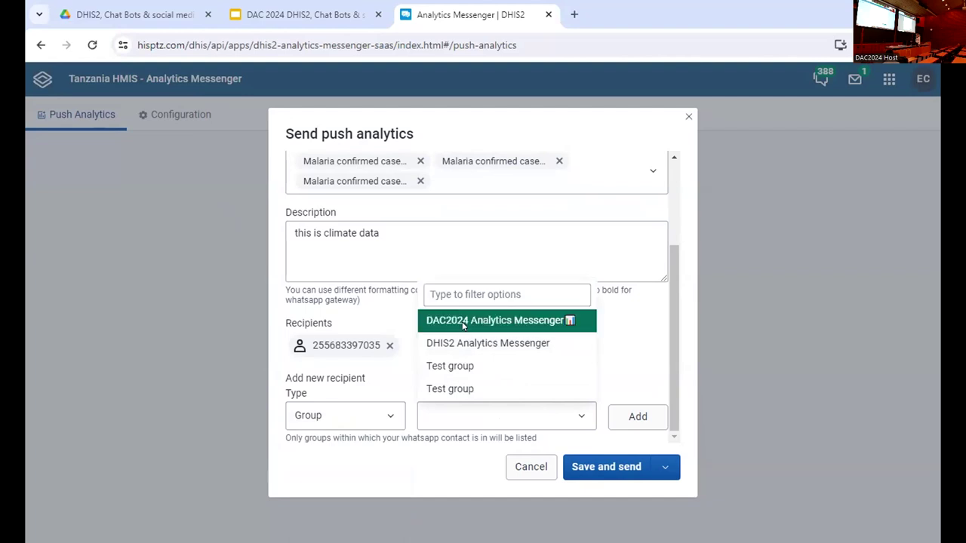
left_click(645, 427)
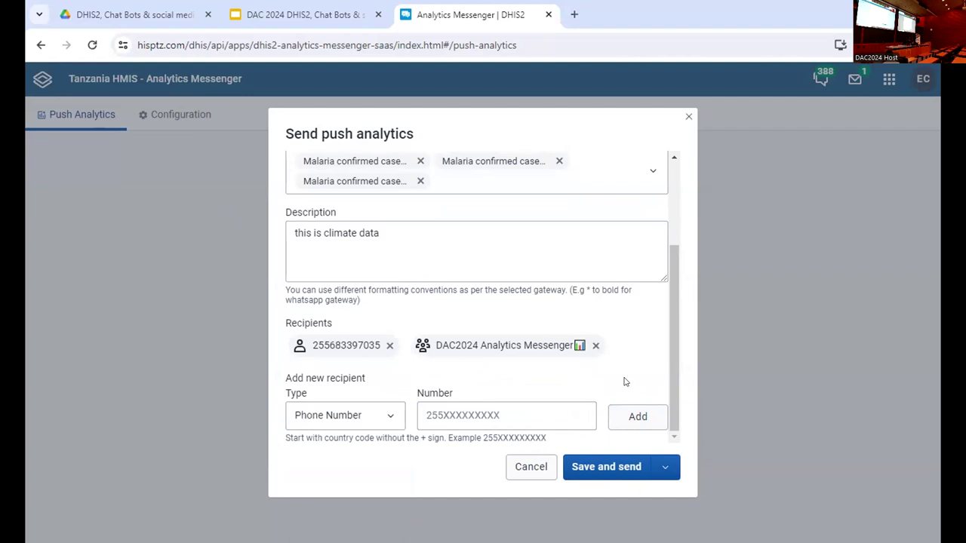
left_click(664, 467)
left_click(608, 428)
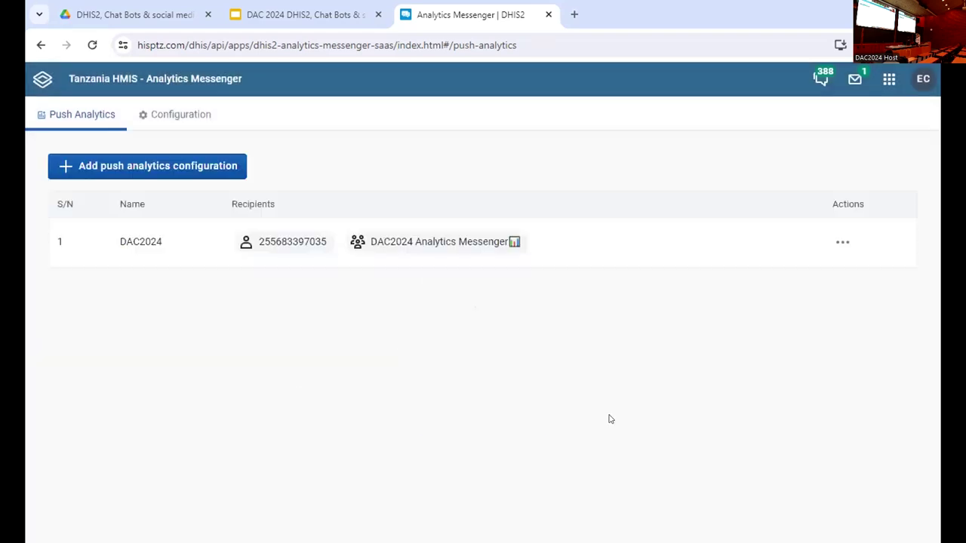
- Switch to the DAC 2024 Google Slides tab showing the Demo: Push Analysis slide
left_click(237, 15)
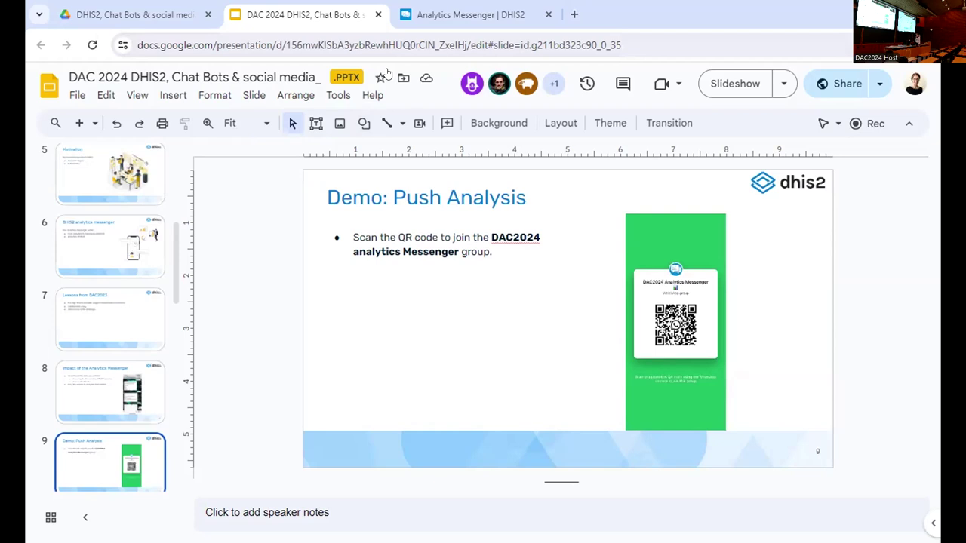
- Switch back to the Analytics Messenger | DHIS2 browser tab
left_click(487, 10)
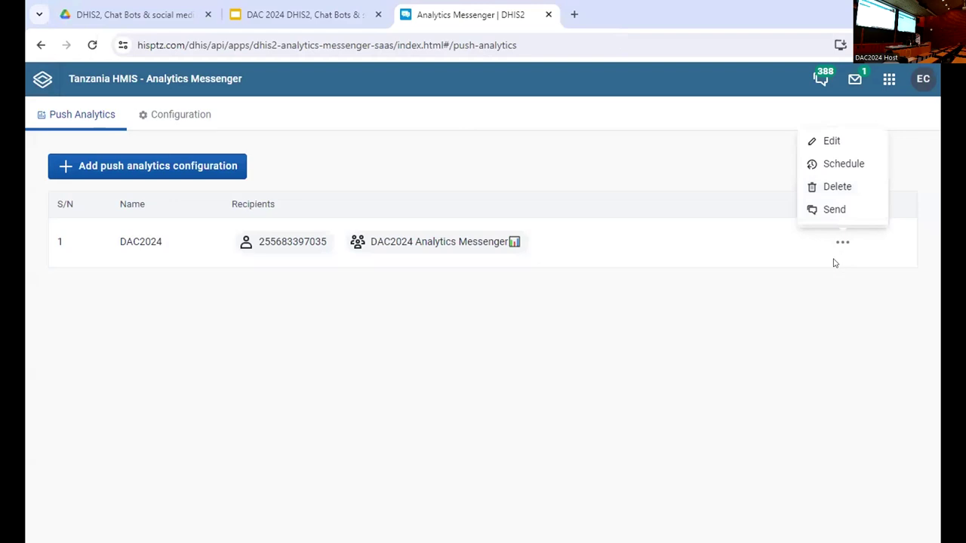
- Send DAC2024 now from its actions menu and confirm sending to both recipients
left_click(832, 210)
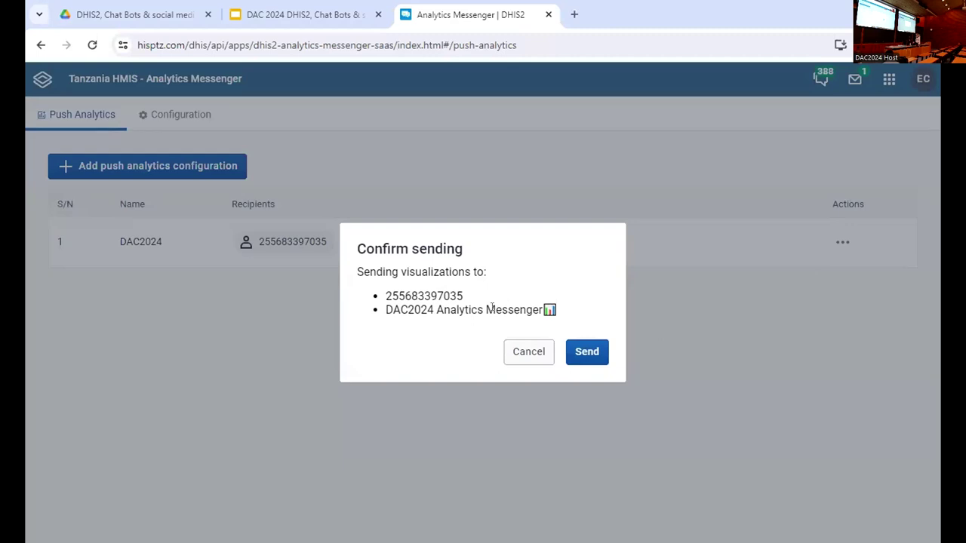
left_click(600, 349)
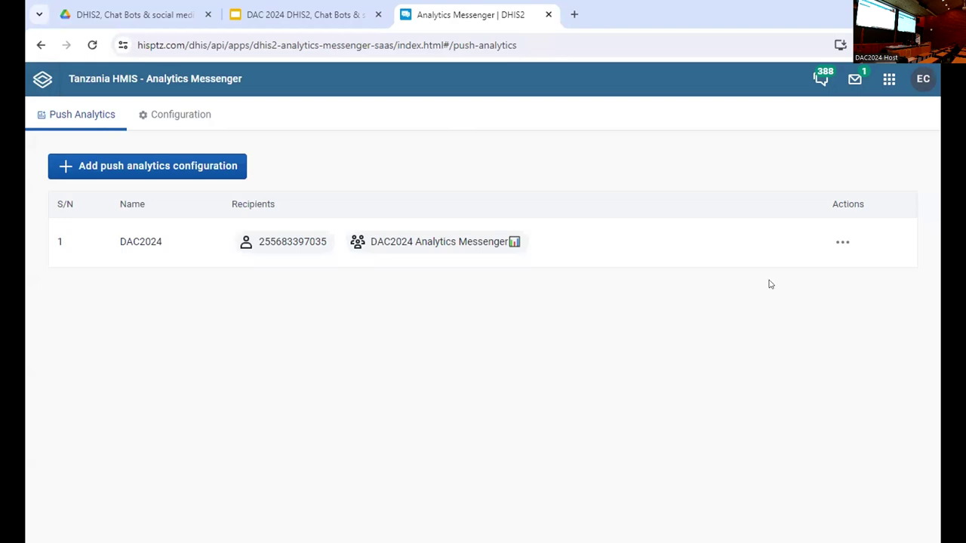
- Open DAC2024's schedules, start a new schedule, and browse the predefined sending times
left_click(843, 243)
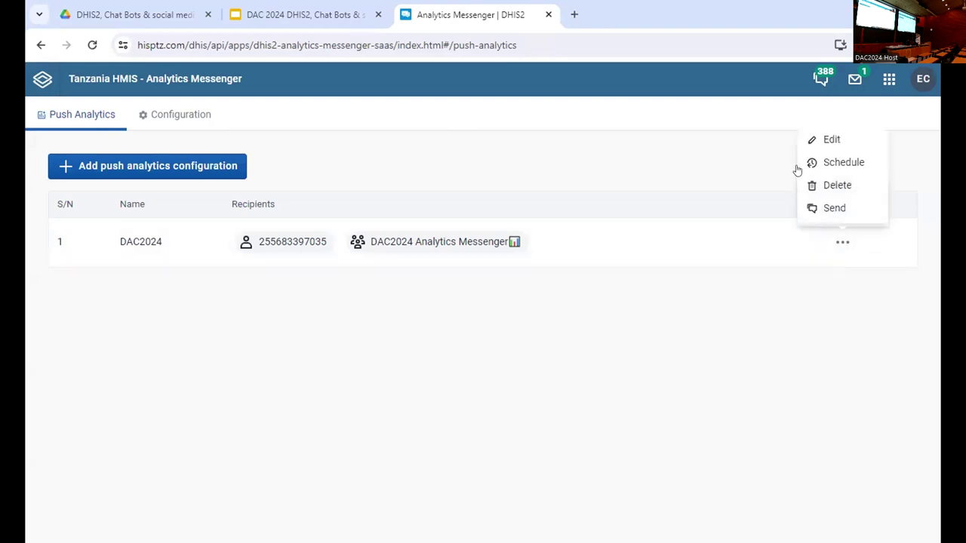
left_click(840, 163)
left_click(487, 319)
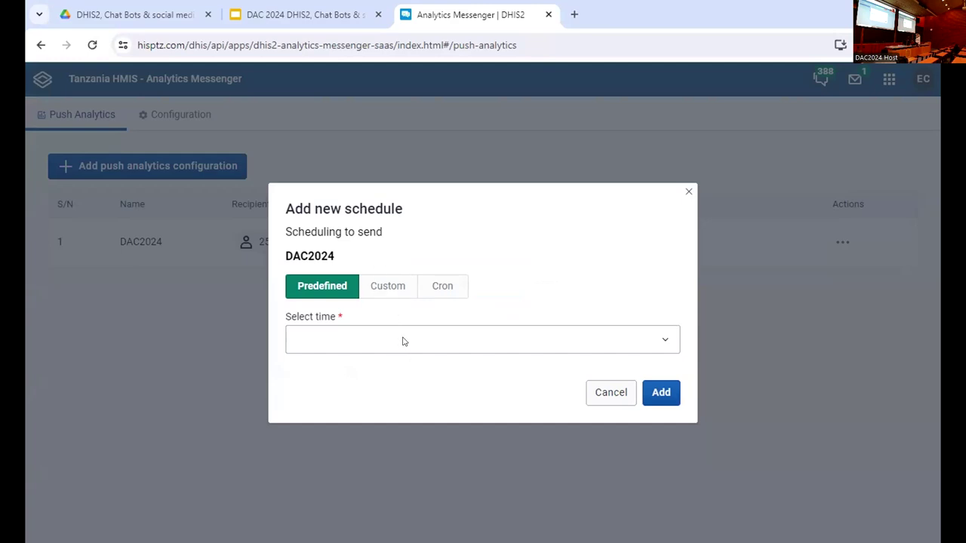
left_click(404, 340)
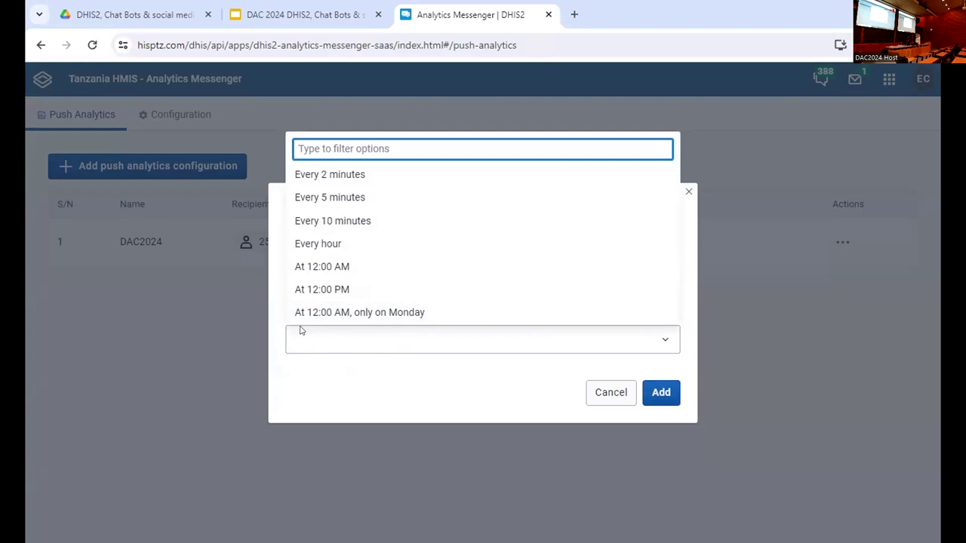
left_click(430, 381)
- Try a custom schedule repeating every hour and view its minute options
left_click(398, 290)
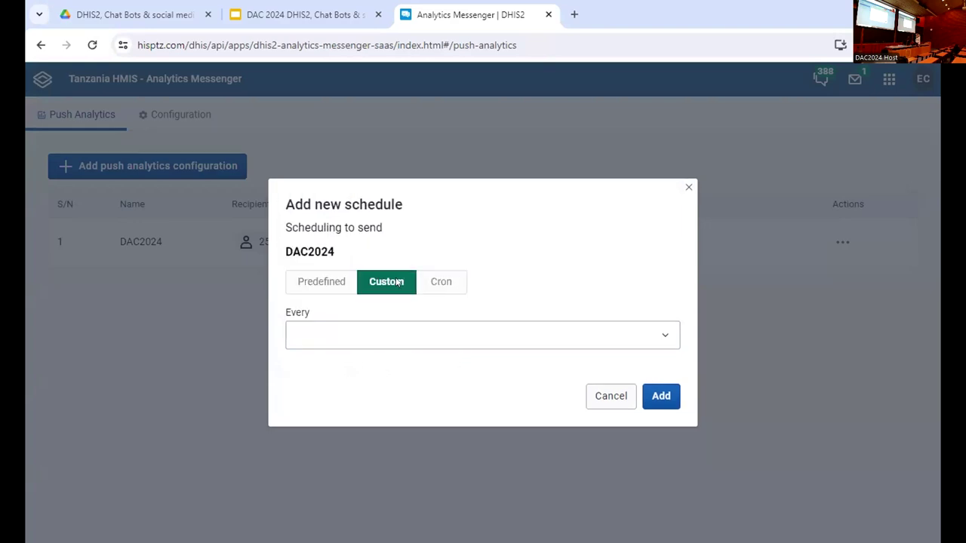
left_click(375, 337)
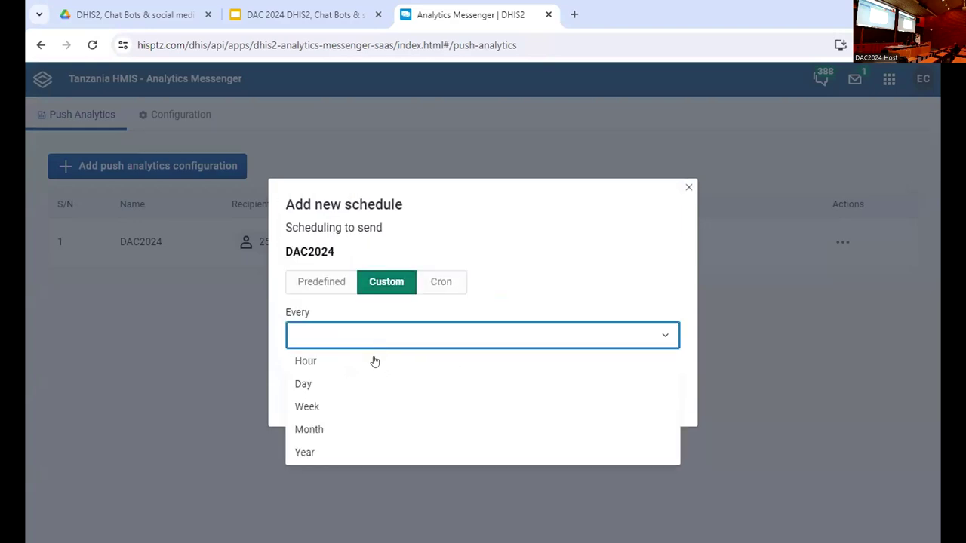
left_click(306, 362)
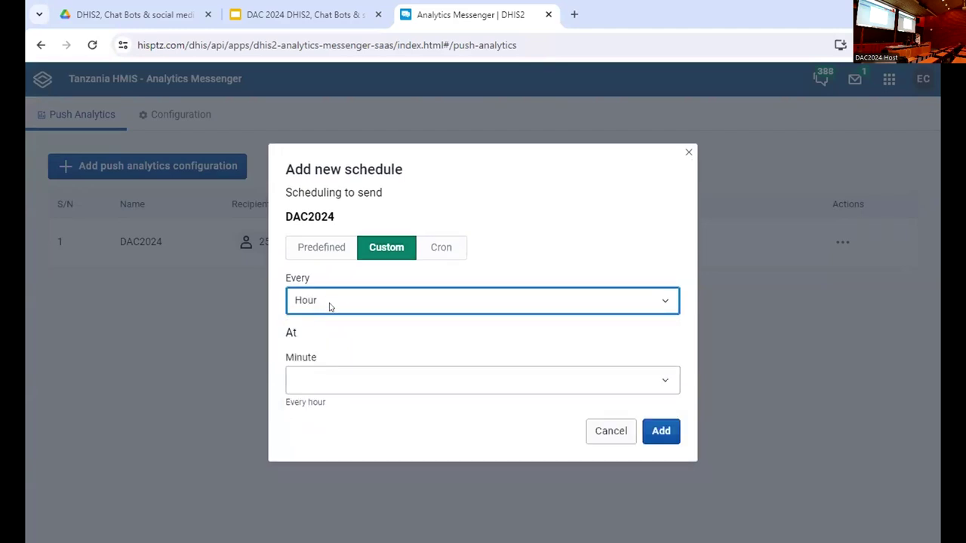
left_click(349, 389)
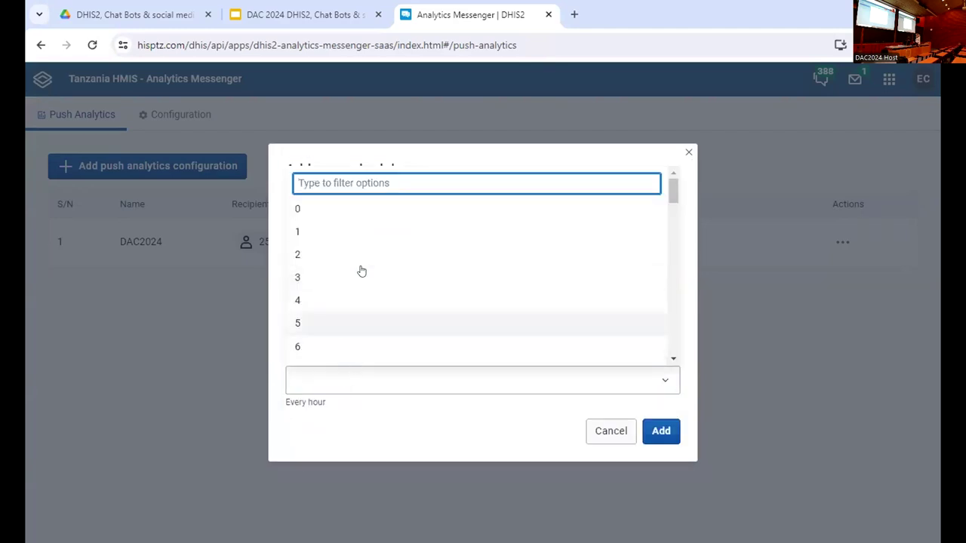
left_click(373, 421)
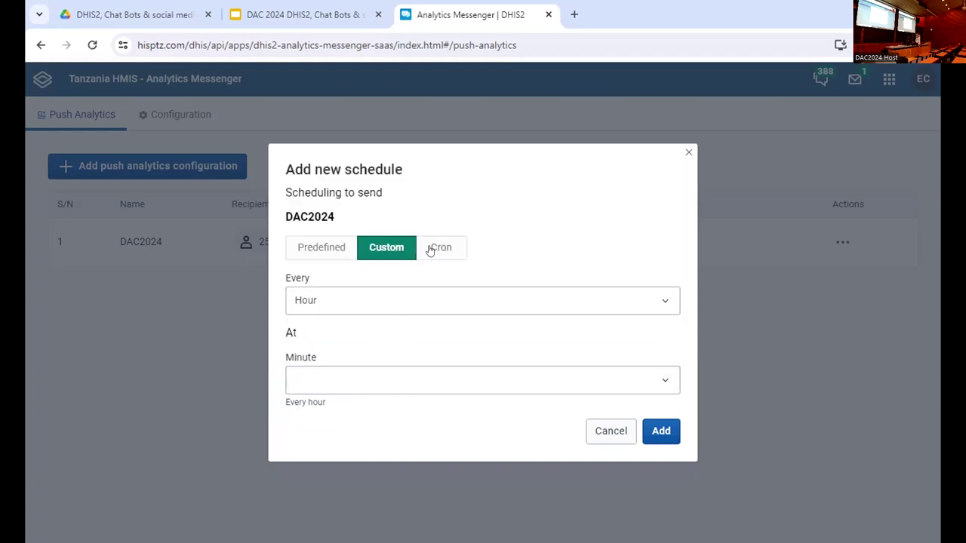
- View the Cron option, discard the schedule without saving, and present the slides full screen
left_click(431, 249)
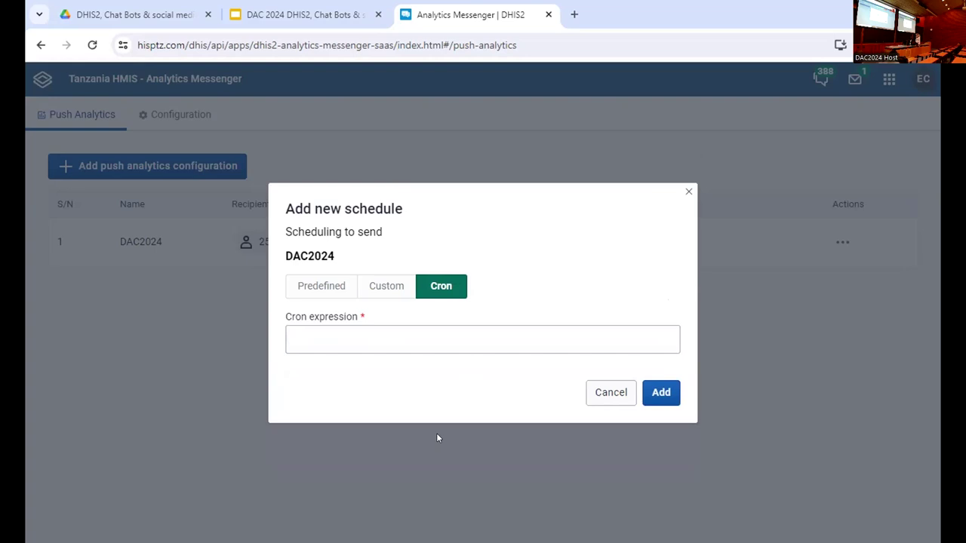
left_click(613, 393)
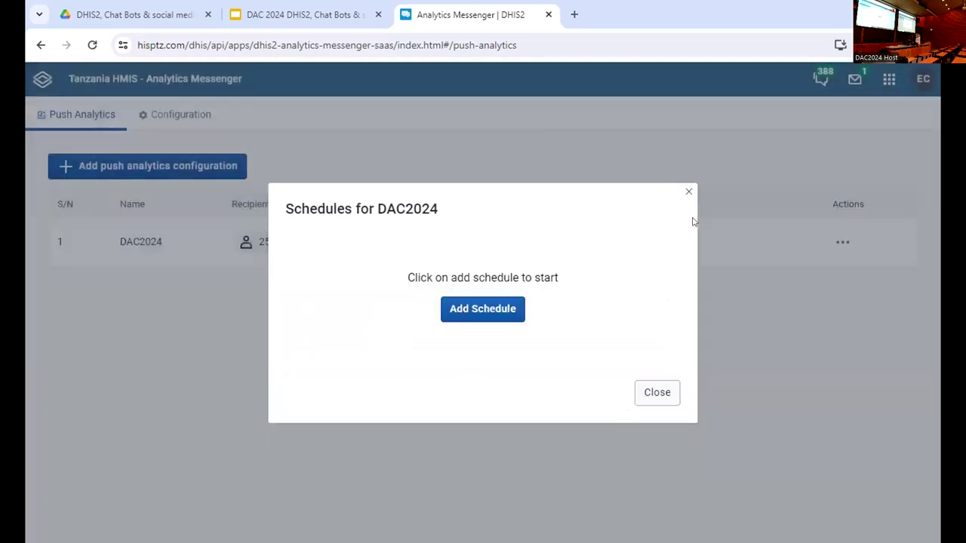
left_click(688, 191)
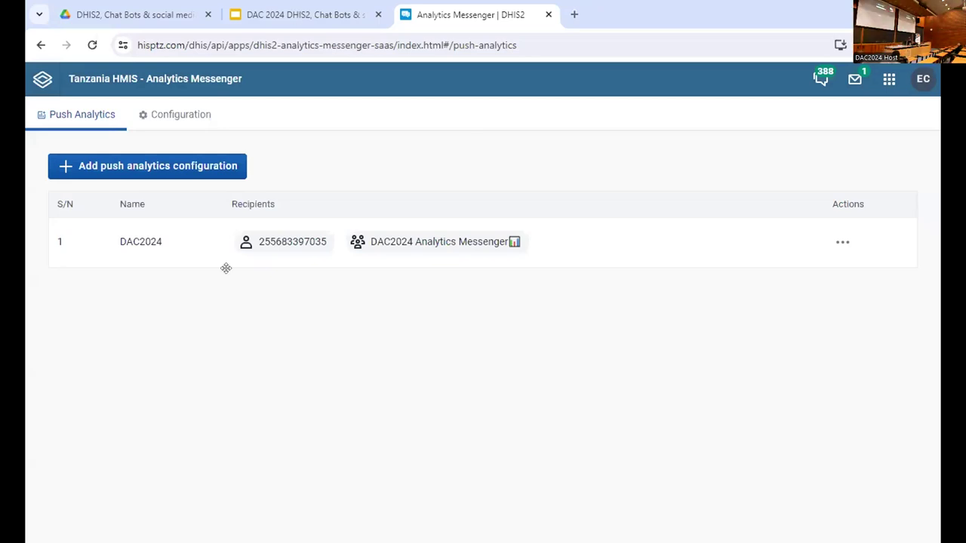
key("ctrl+shift+Tab")
key("ctrl+F5")
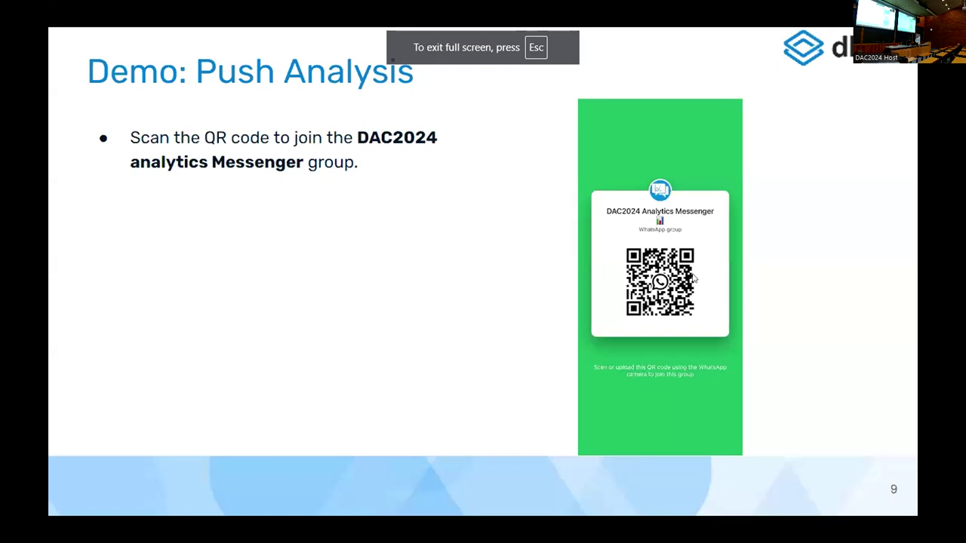